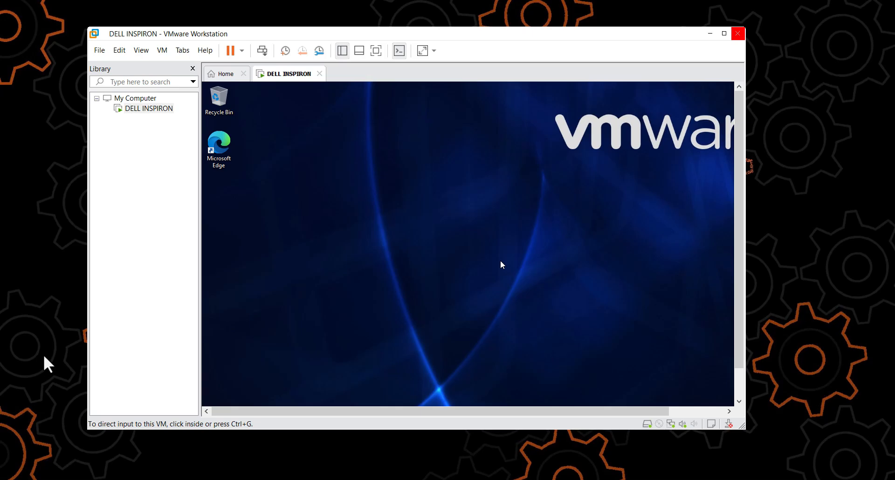
mouse_move(214, 32)
left_mouse_down()
mouse_move(199, 25)
mouse_move(198, 38)
left_mouse_up()
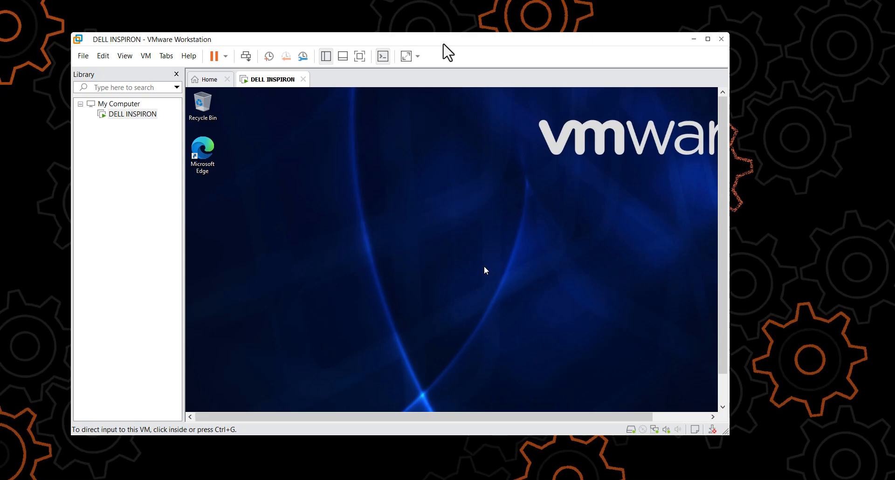
left_click_drag(439, 41, 445, 45)
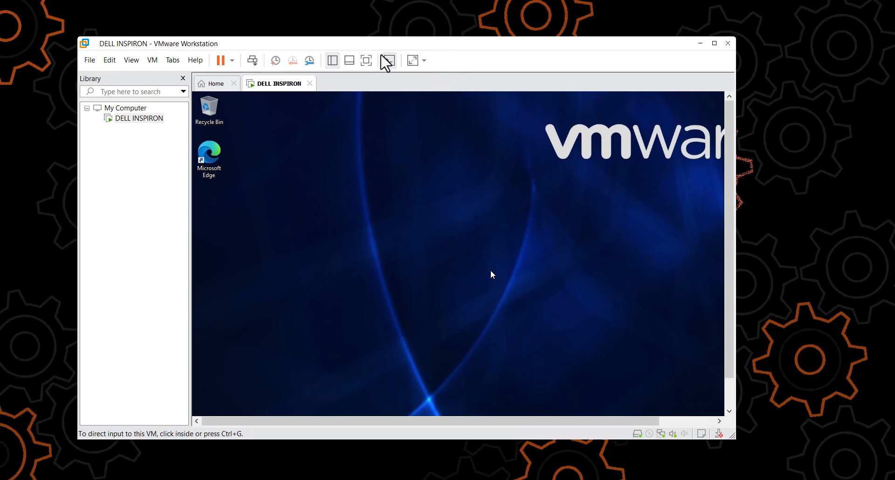
left_click_drag(376, 50, 397, 49)
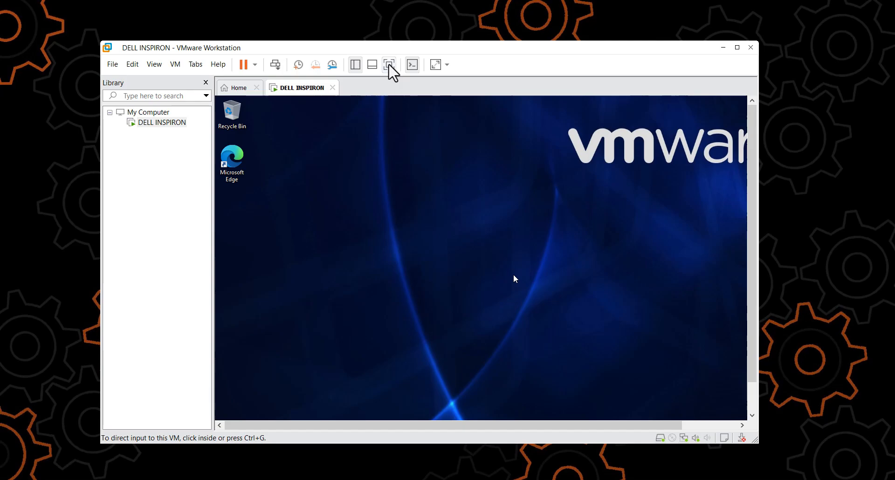
Switch the DELL INSPIRON virtual machine to full screen and start its VMware Tools installation
left_click(737, 47)
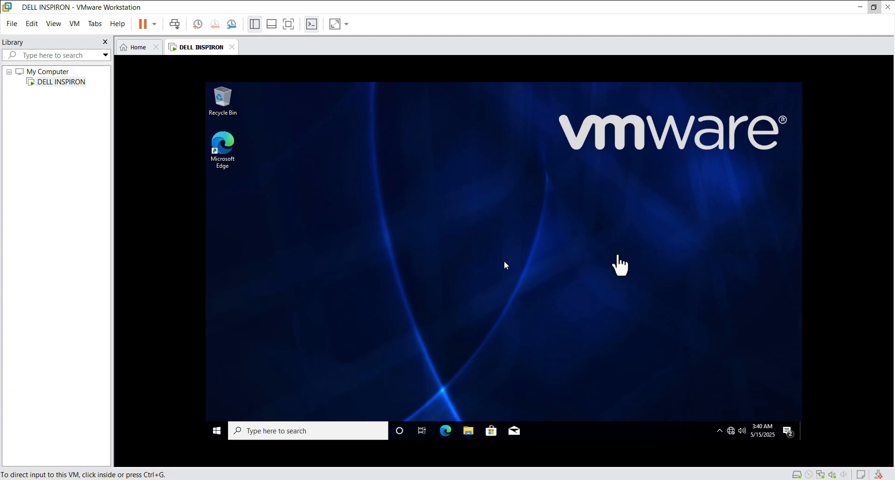
left_click(288, 25)
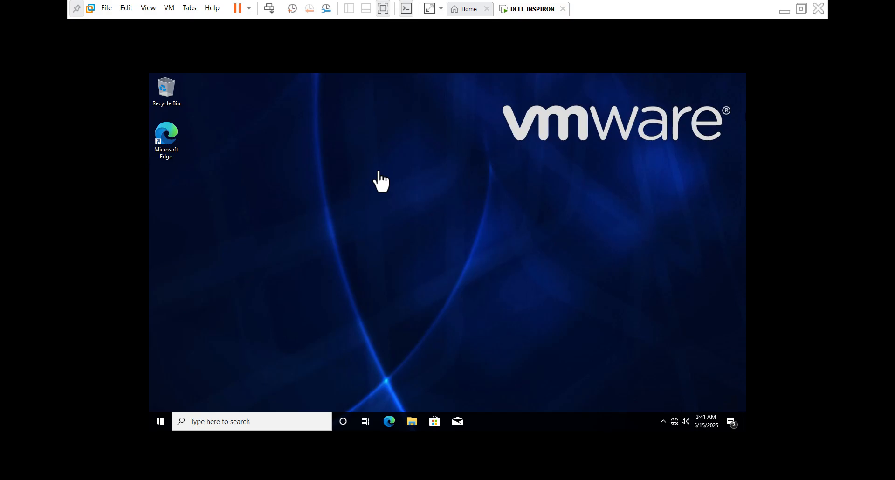
right_click(529, 11)
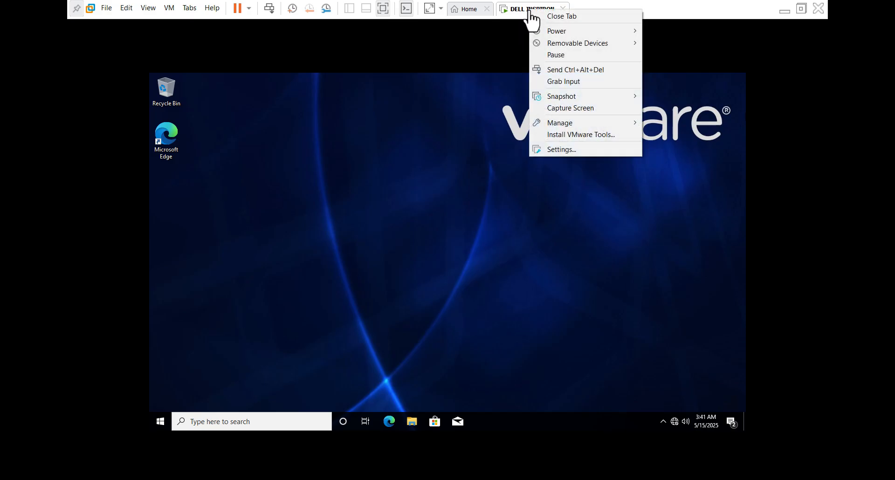
left_click(570, 134)
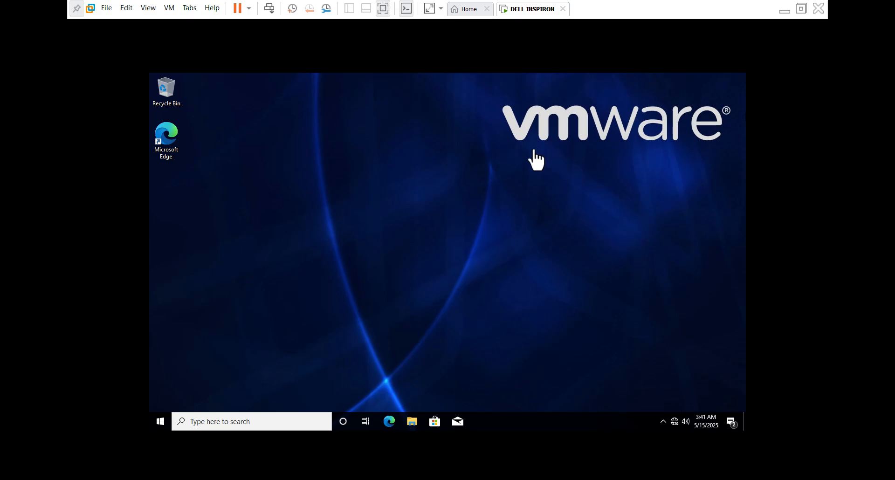
left_click(434, 176)
right_click(448, 191)
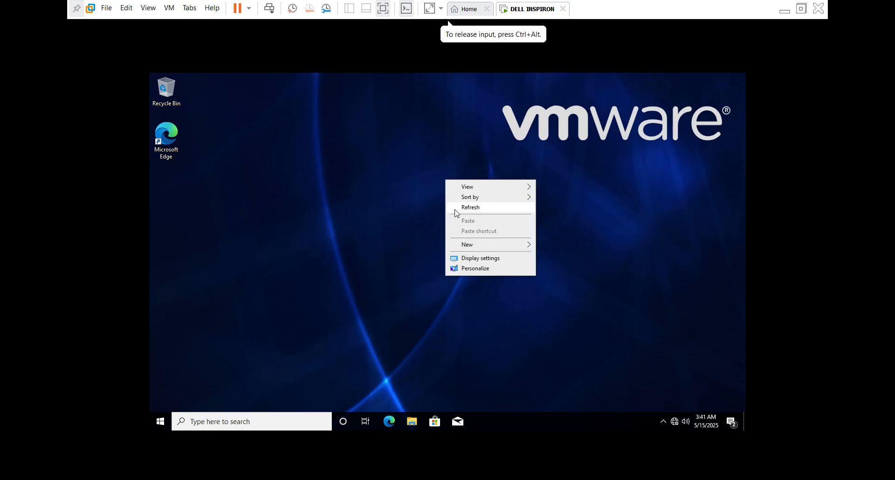
left_click(453, 206)
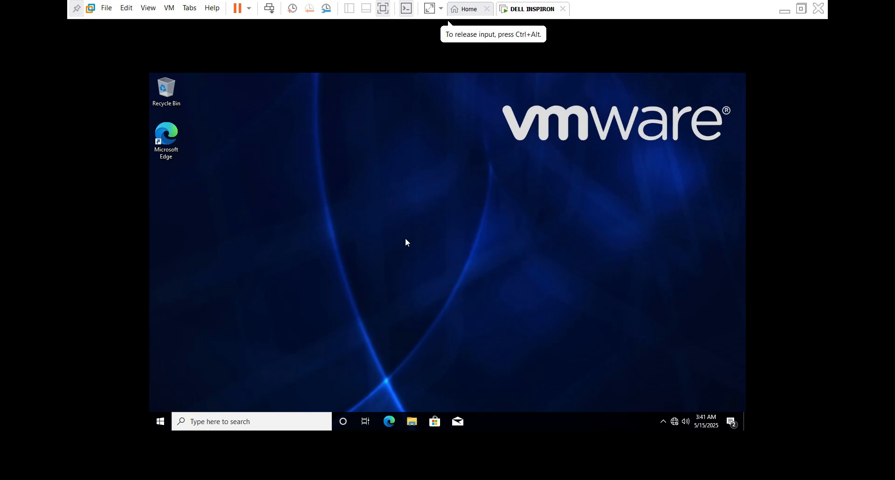
Launch the installer from the VMware Tools DVD drive (D:) inside the virtual machine and allow it to make changes
left_click(412, 421)
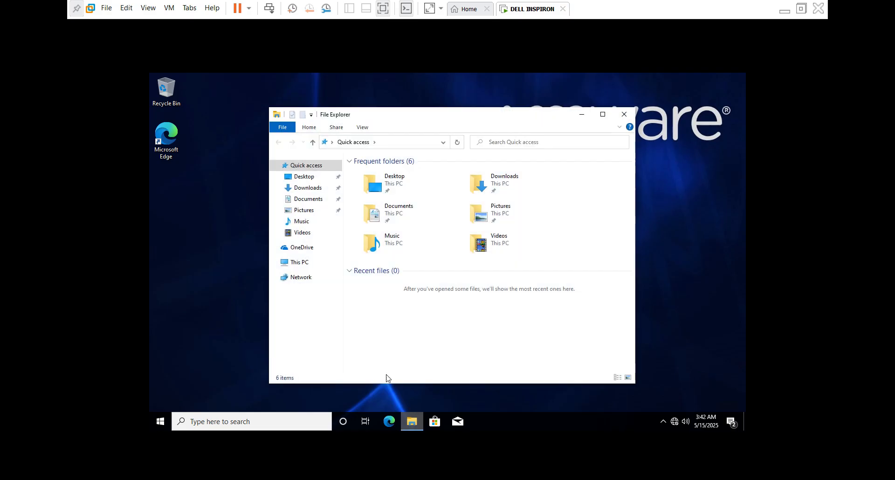
left_click(311, 265)
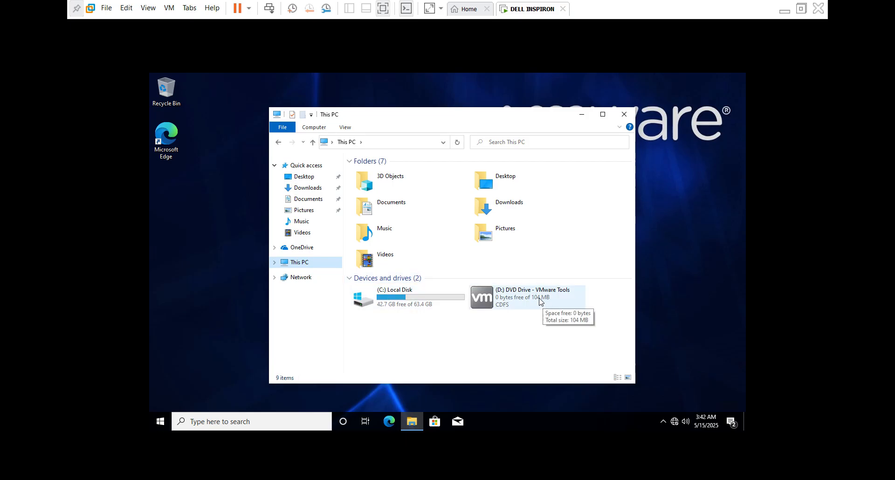
left_click(523, 300)
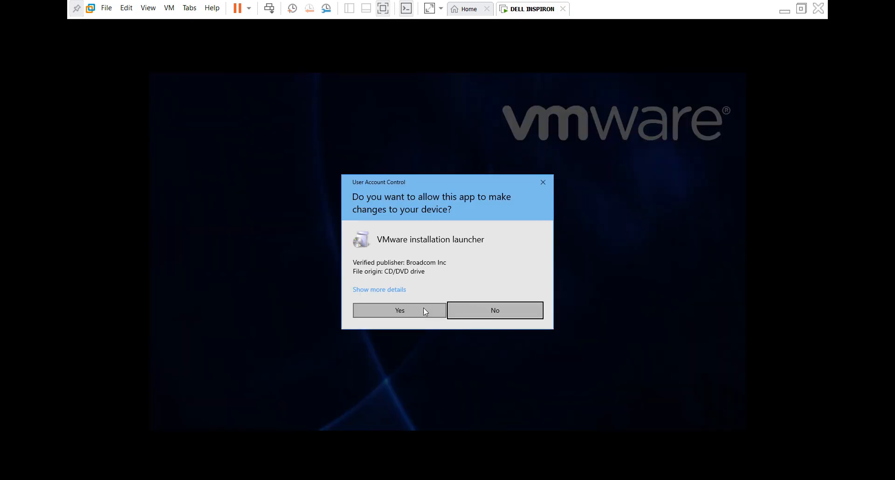
left_click(422, 310)
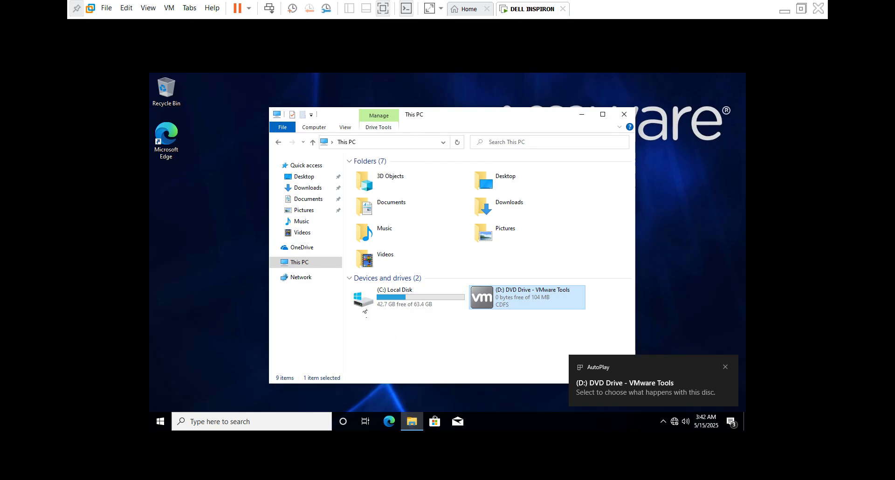
Bring up the VMware Tools Setup wizard and install VMware Tools with the Typical setup type
left_click_drag(476, 120, 422, 109)
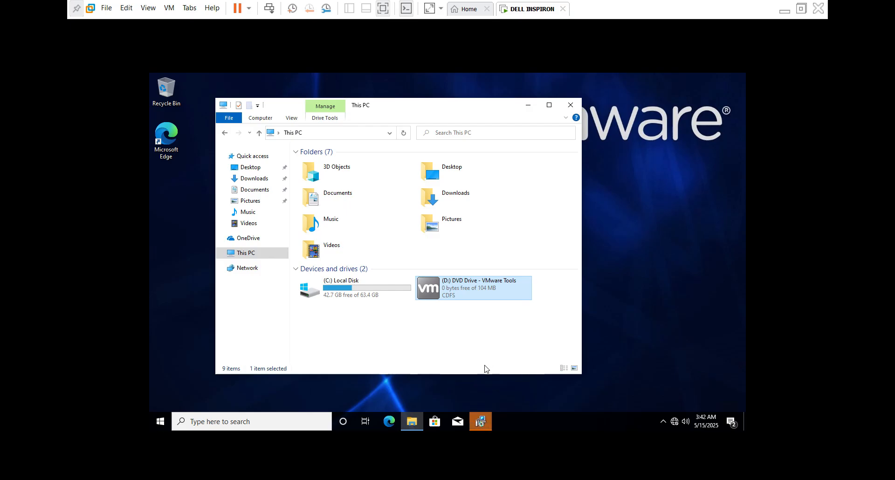
left_click(480, 422)
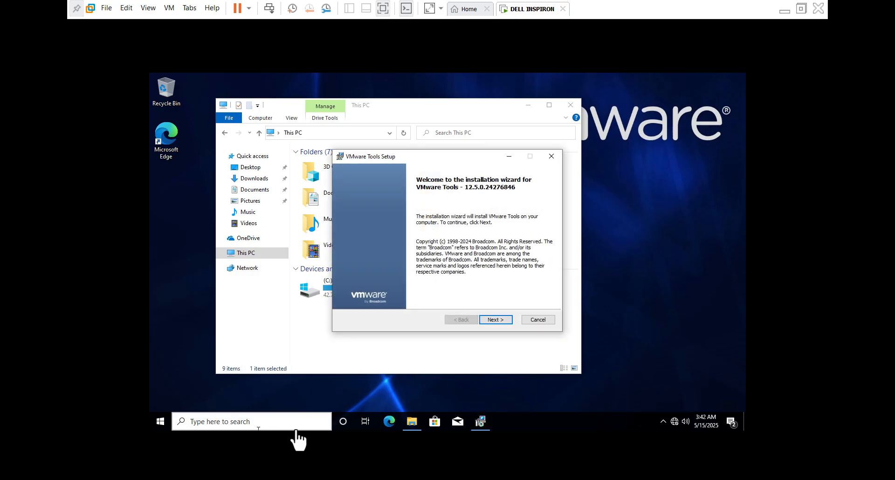
left_click(436, 321)
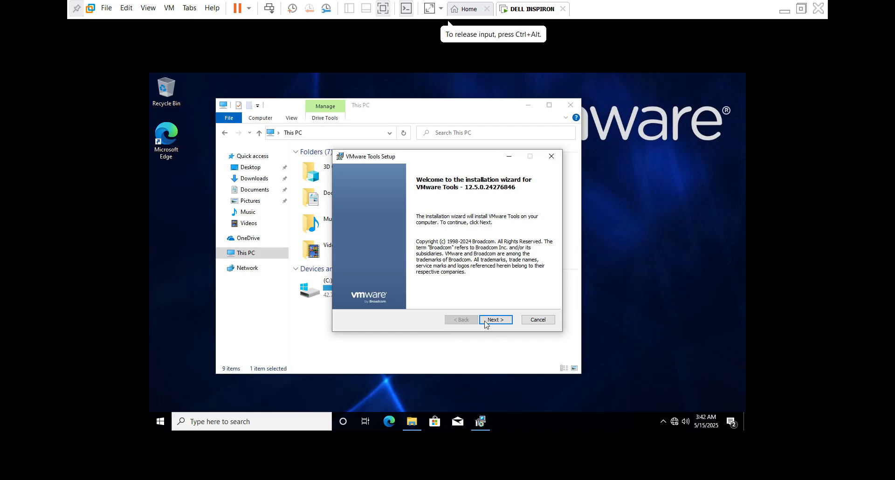
left_click(486, 322)
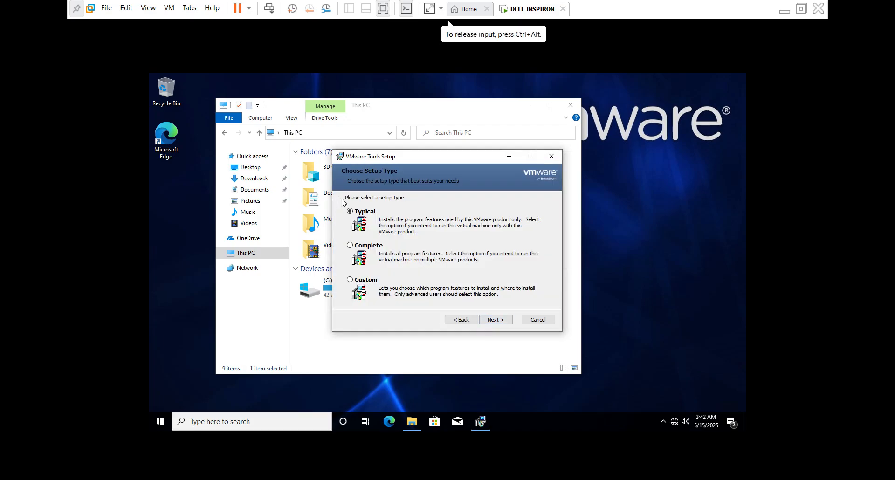
left_click(498, 320)
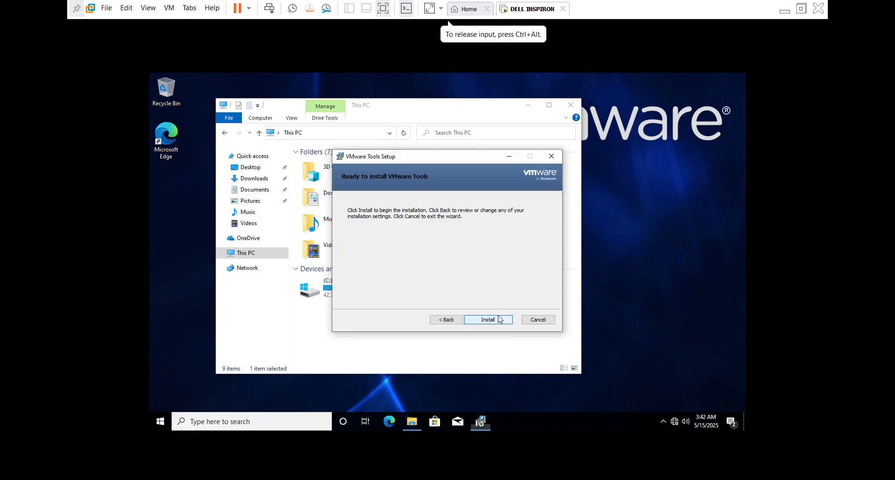
left_click(495, 320)
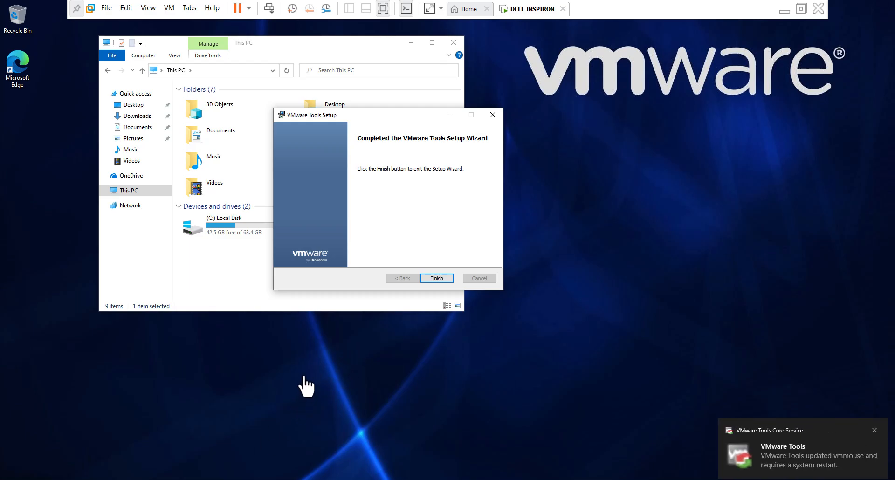
Finish the VMware Tools Setup wizard and restart the virtual machine to apply the configuration changes
left_click(821, 443)
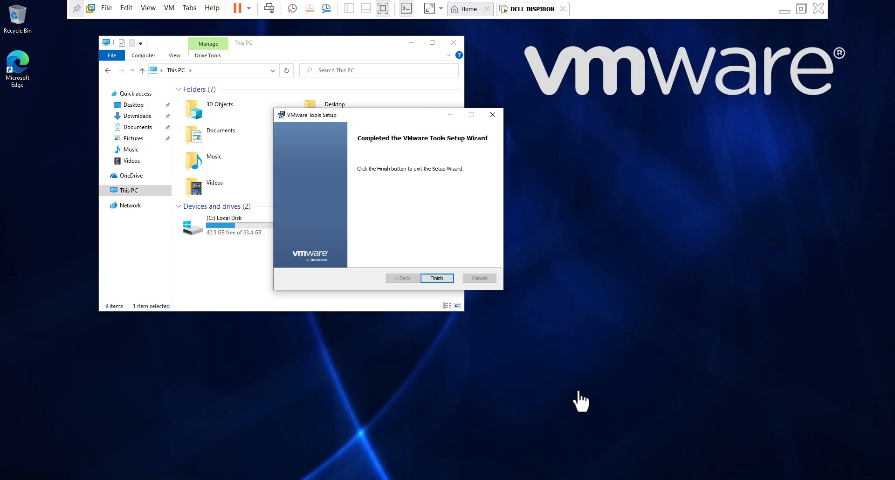
left_click(433, 275)
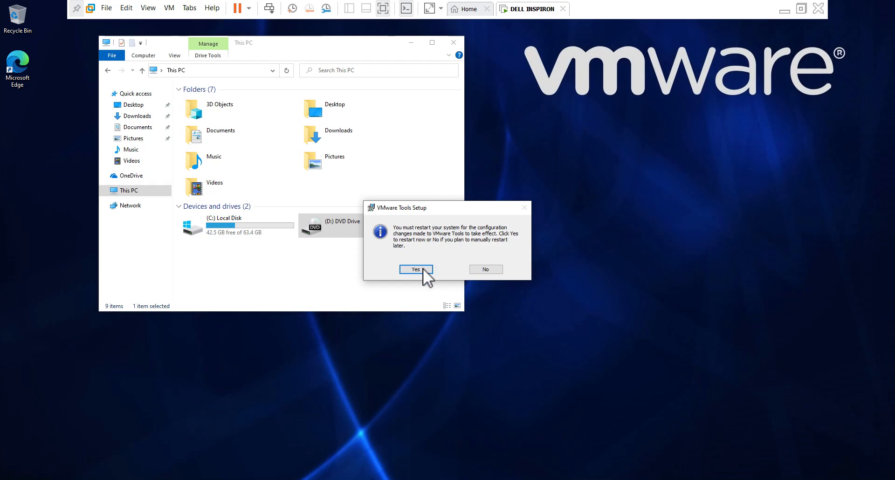
left_click(423, 268)
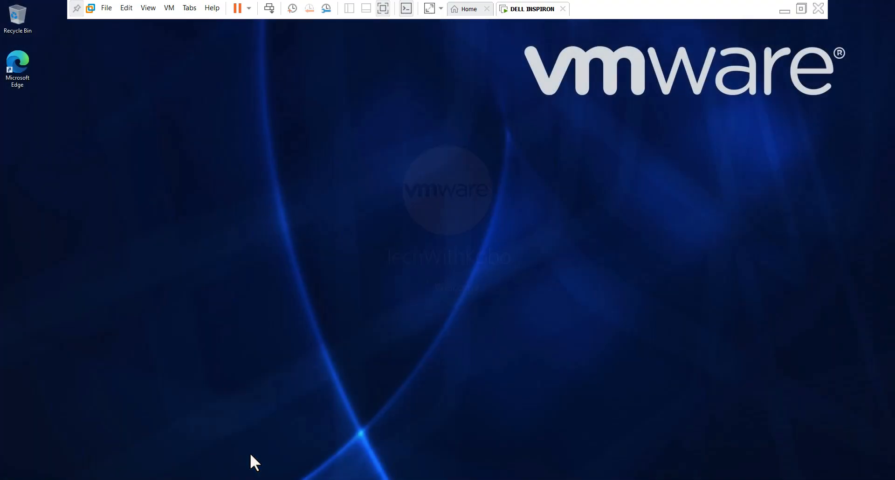
right_click(366, 186)
left_click(373, 211)
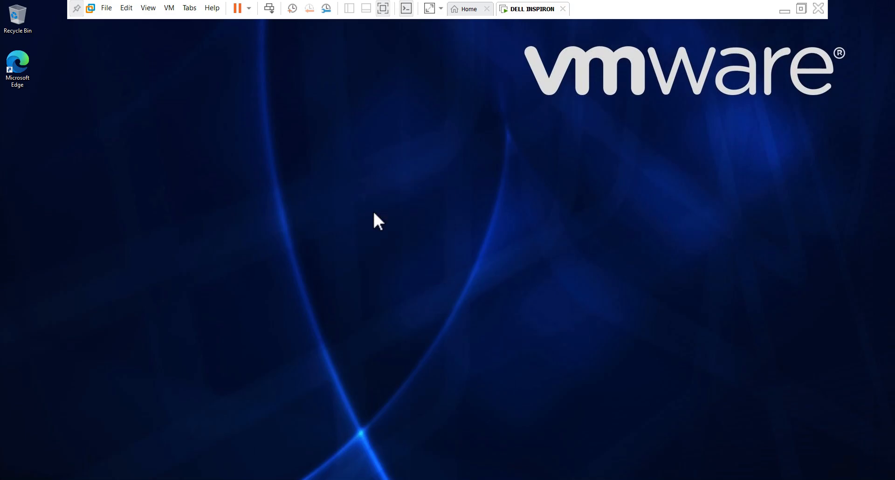
right_click(373, 210)
left_click(396, 237)
right_click(397, 239)
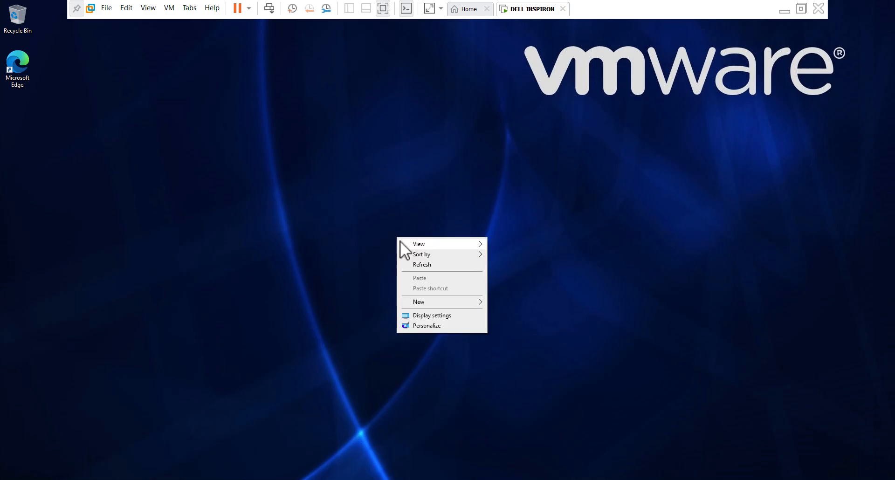
left_click(407, 266)
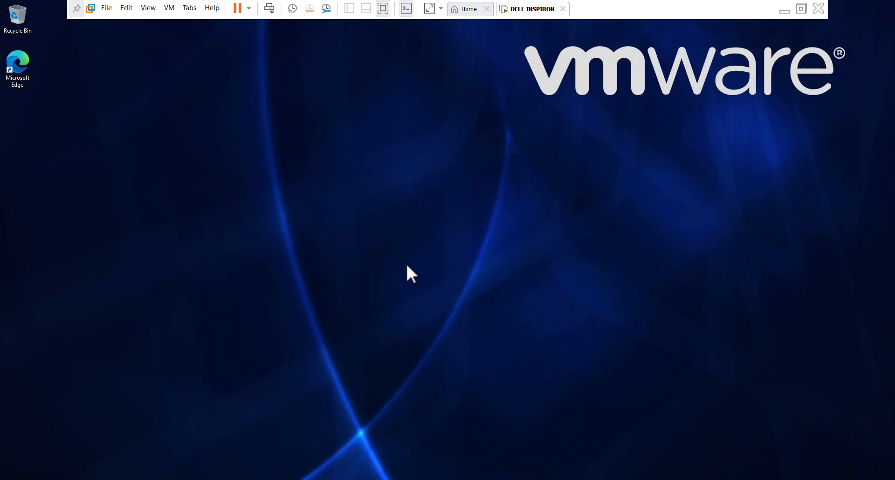
right_click(406, 200)
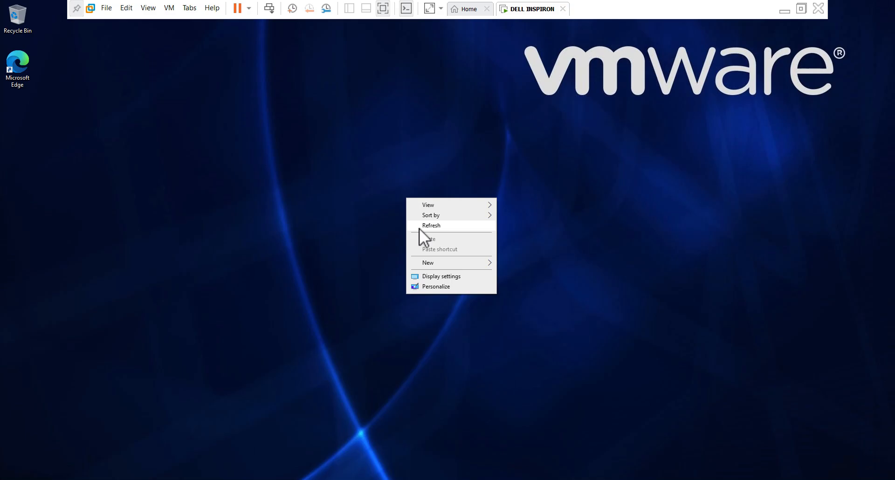
left_click(419, 228)
right_click(424, 207)
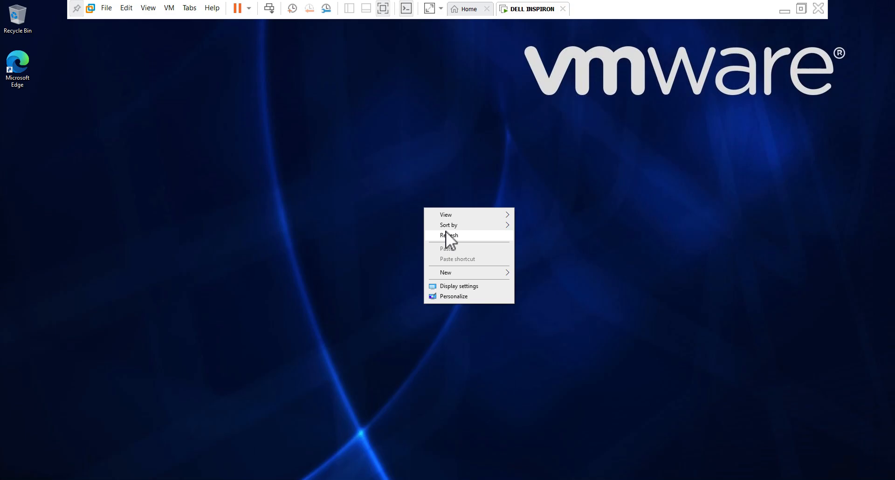
left_click(446, 233)
right_click(429, 231)
left_click(446, 257)
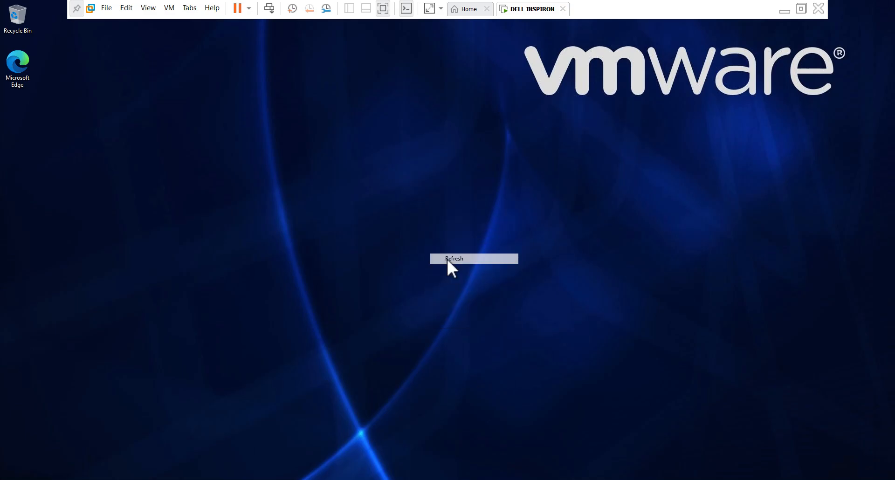
right_click(396, 205)
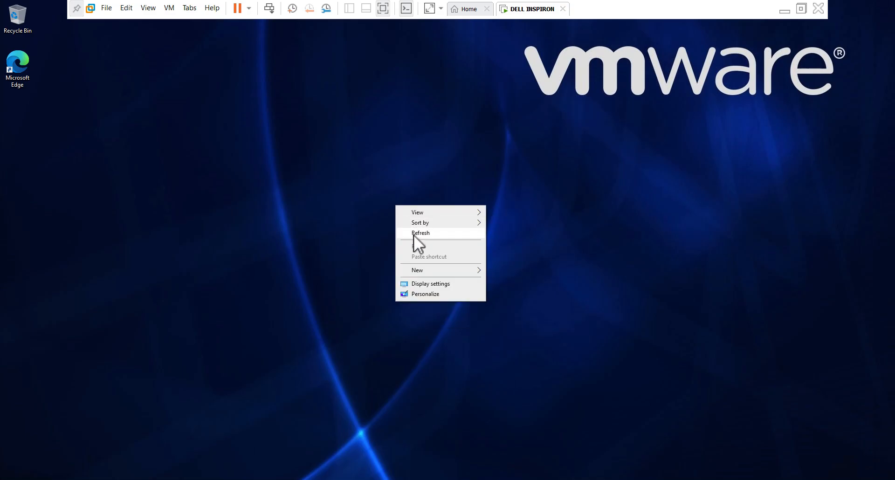